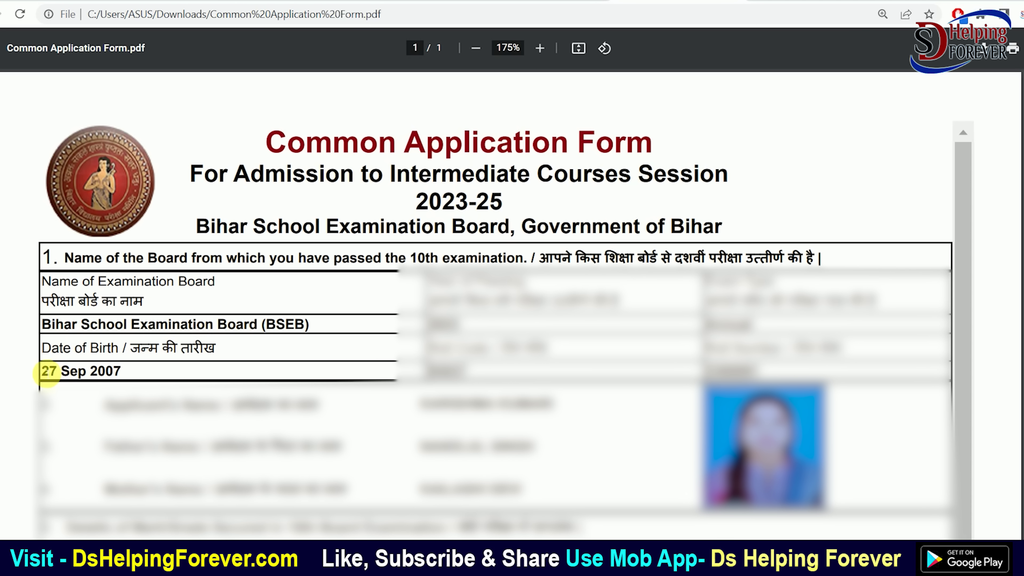
Compare the date of birth in Common Application Form.pdf with the one on the OFSS student information page
{"action": "left_click_drag", "start_coordinate": [45, 372], "coordinate": [122, 374]}
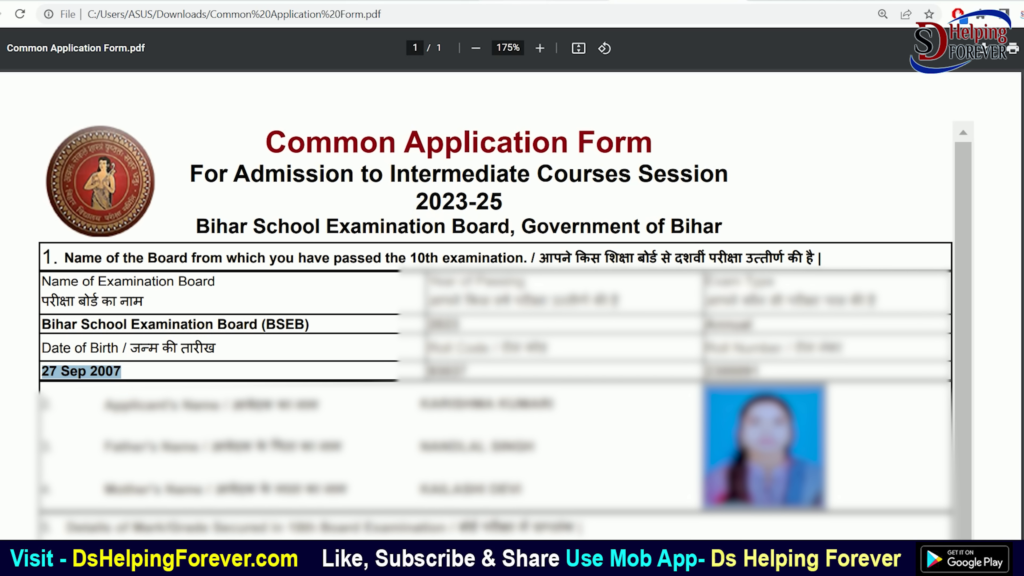
{"action": "left_click", "coordinate": [518, 1]}
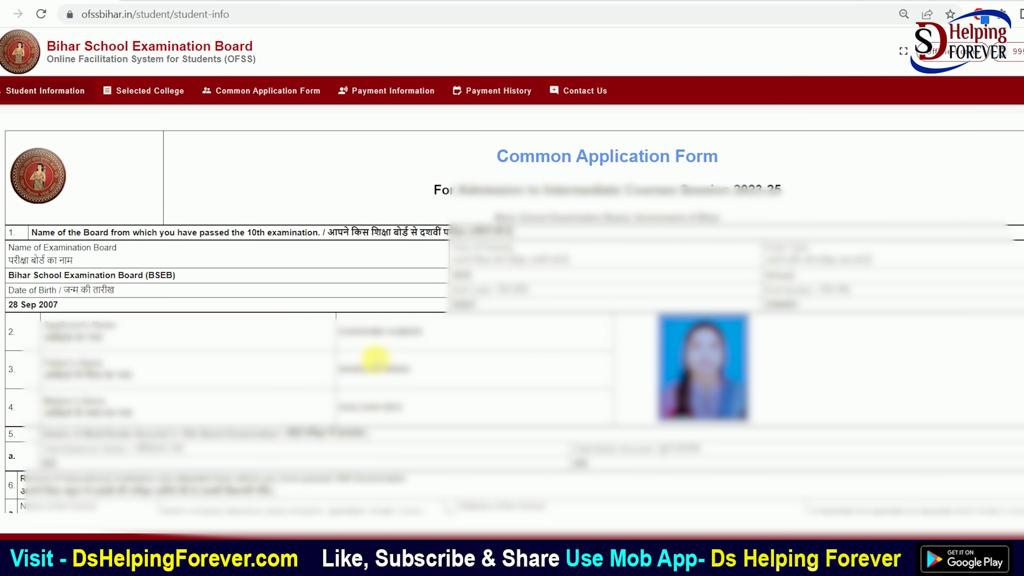
{"action": "left_click_drag", "start_coordinate": [14, 307], "coordinate": [60, 308]}
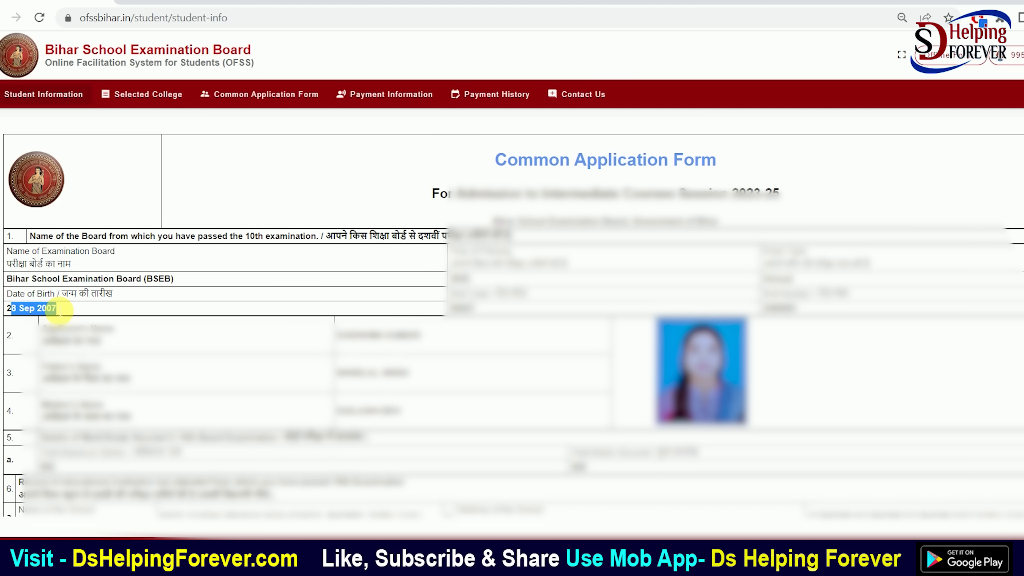
Try the student's application number in the OFSS home page's form for a filled CAF with no OTP received
{"action": "left_click", "coordinate": [770, 4]}
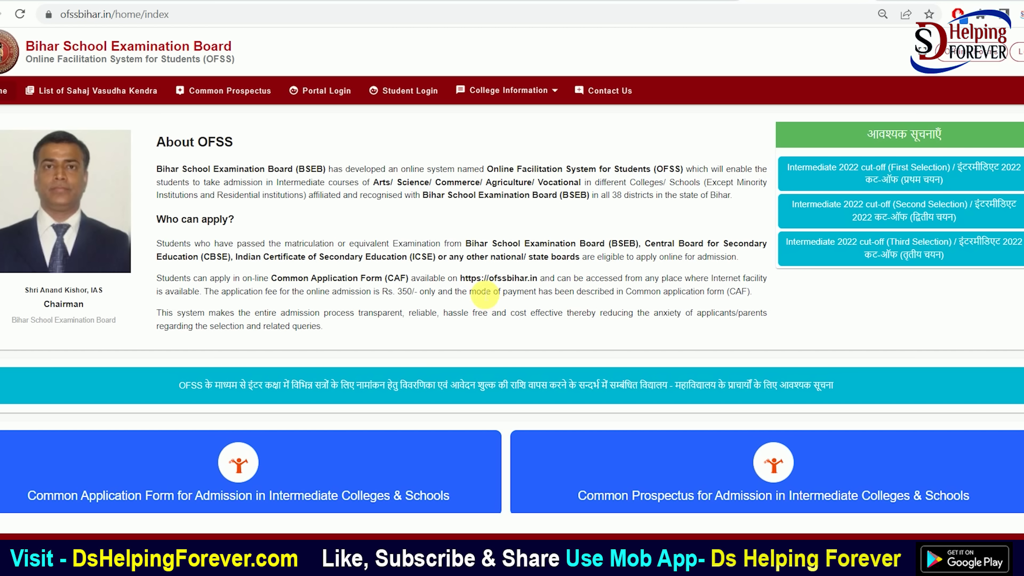
{"action": "left_click_drag", "start_coordinate": [461, 278], "coordinate": [542, 279]}
{"action": "left_click", "coordinate": [544, 281]}
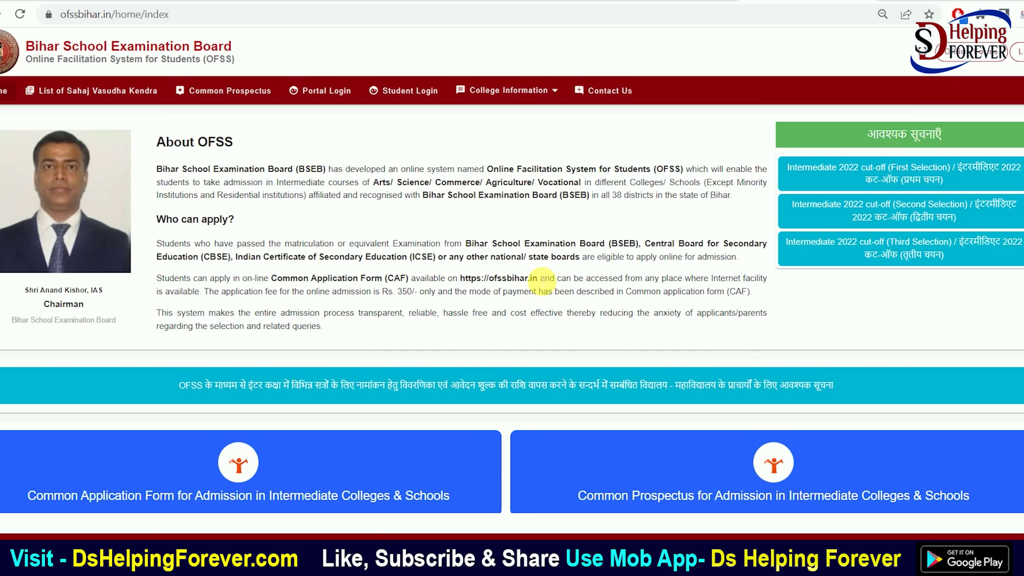
{"action": "scroll", "coordinate": [544, 281], "scroll_direction": "down", "scroll_amount": 5}
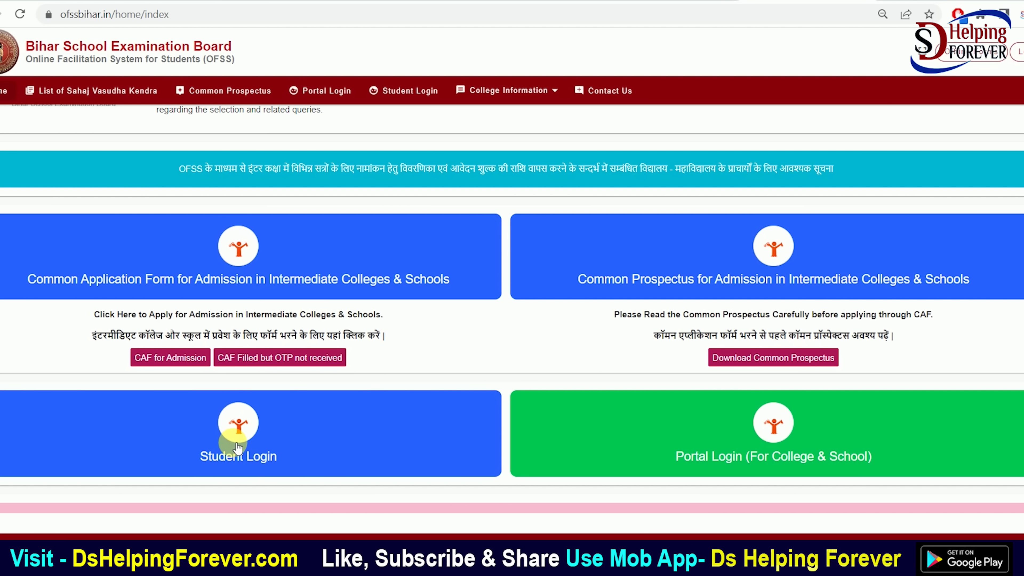
{"action": "left_click", "coordinate": [271, 358]}
{"action": "left_click", "coordinate": [412, 165]}
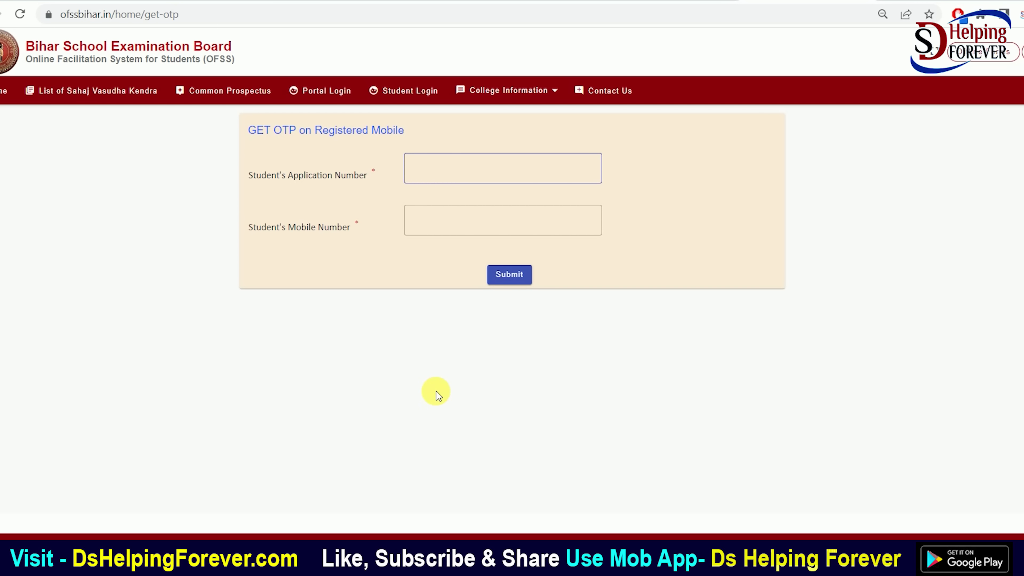
{"action": "key", "text": "ctrl+v"}
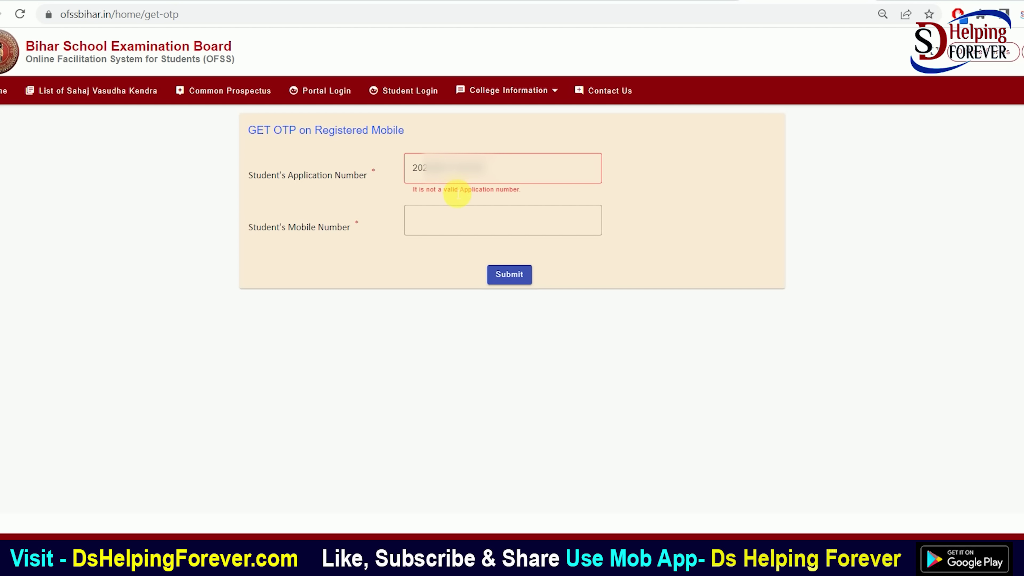
{"action": "left_click_drag", "start_coordinate": [438, 197], "coordinate": [506, 195]}
{"action": "left_click", "coordinate": [510, 195]}
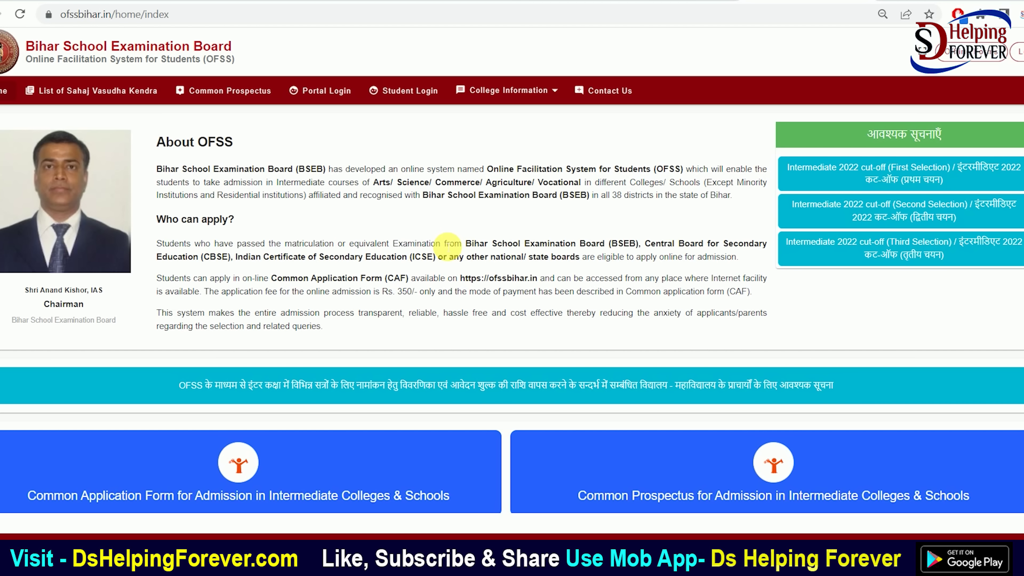
Look at the OFSS Student Login page and the student information form, and return to the home page
{"action": "scroll", "coordinate": [443, 246], "scroll_direction": "down", "scroll_amount": 5}
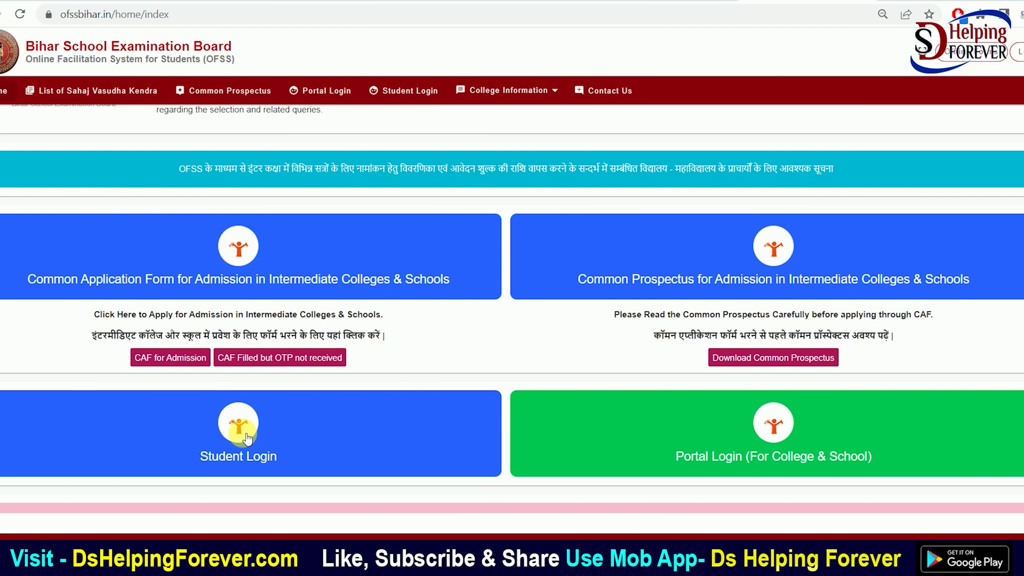
{"action": "left_click", "coordinate": [236, 419]}
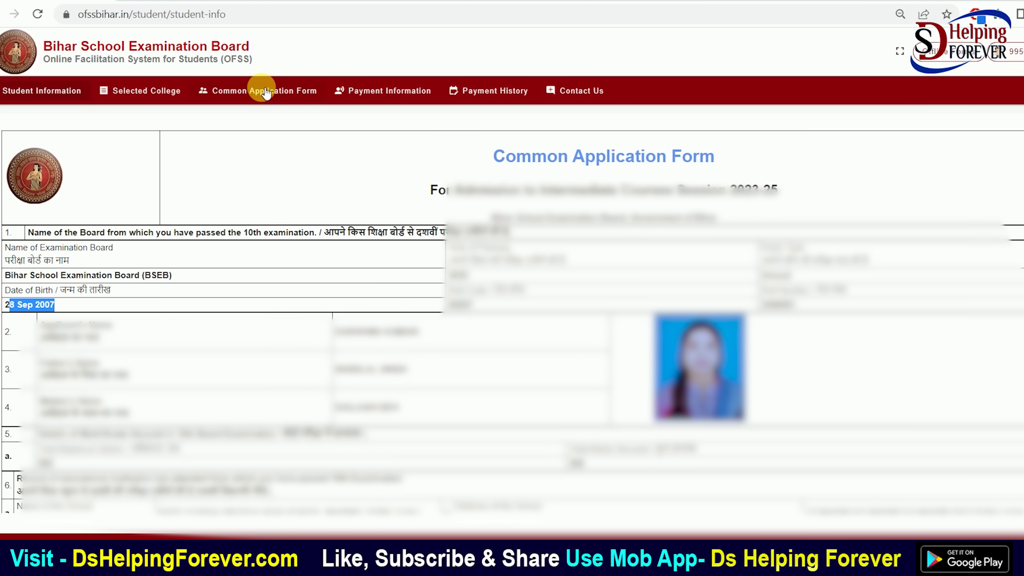
{"action": "left_click", "coordinate": [39, 312]}
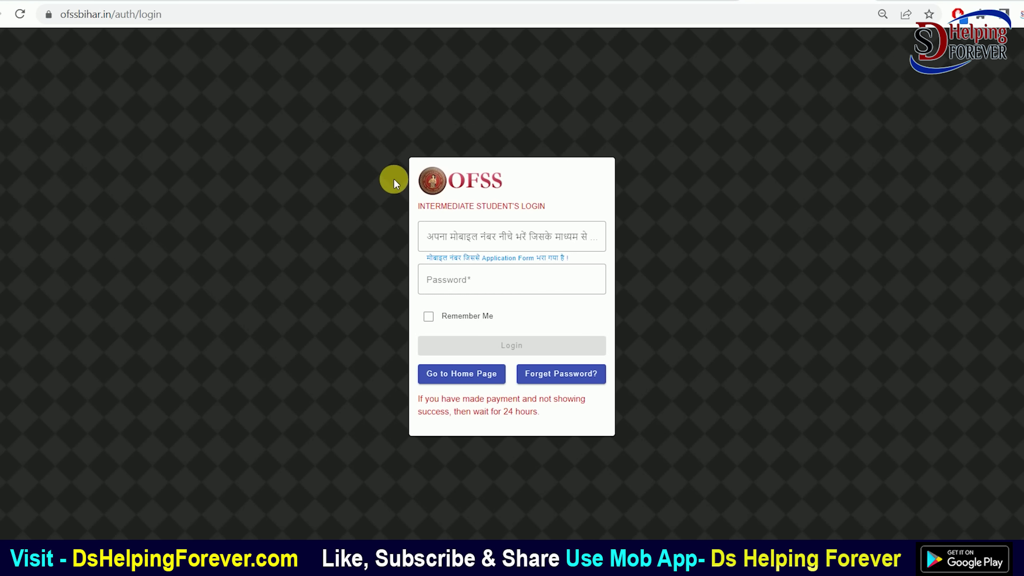
{"action": "left_click", "coordinate": [459, 371]}
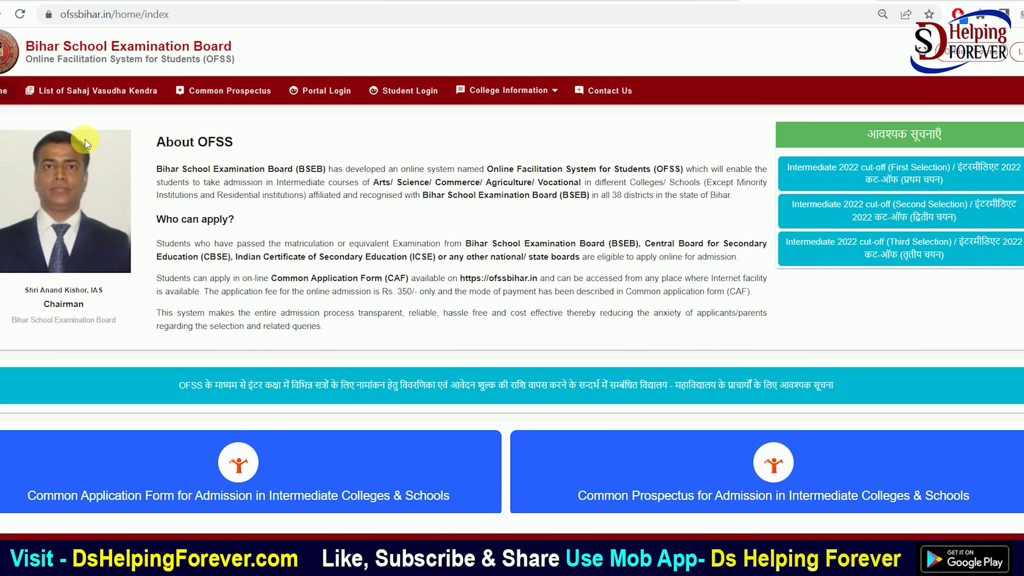
{"action": "scroll", "coordinate": [377, 299], "scroll_direction": "down", "scroll_amount": 5}
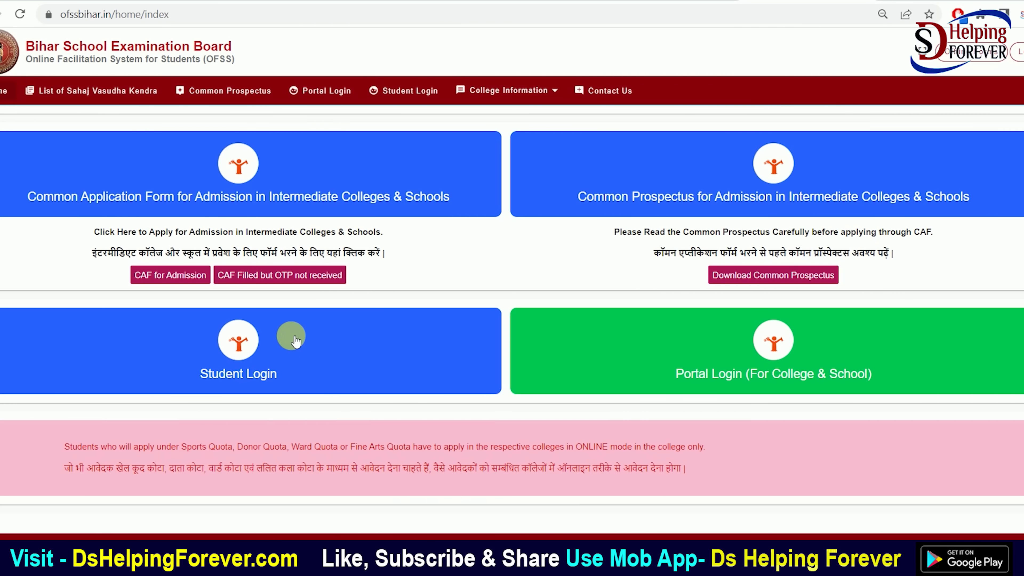
{"action": "left_click", "coordinate": [232, 363]}
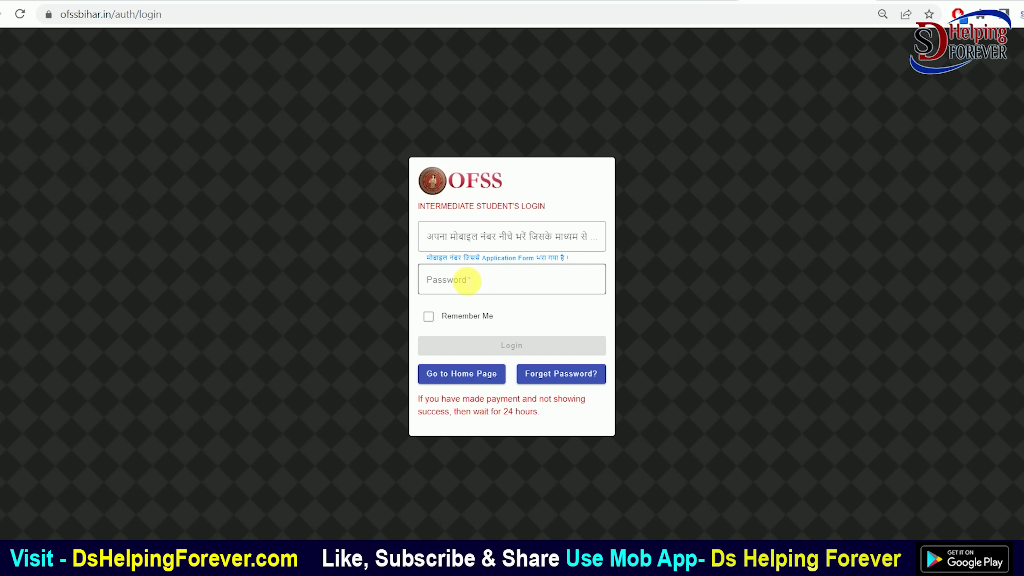
{"action": "left_click", "coordinate": [463, 373]}
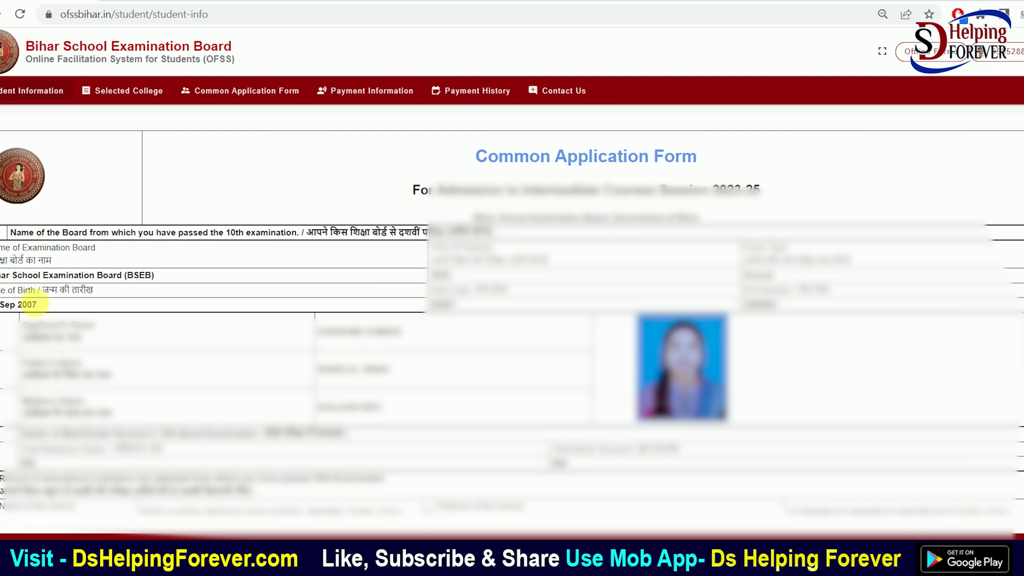
Check the date of birth in the WhatsApp message against the one on the OFSS student information page
{"action": "left_click", "coordinate": [717, 370]}
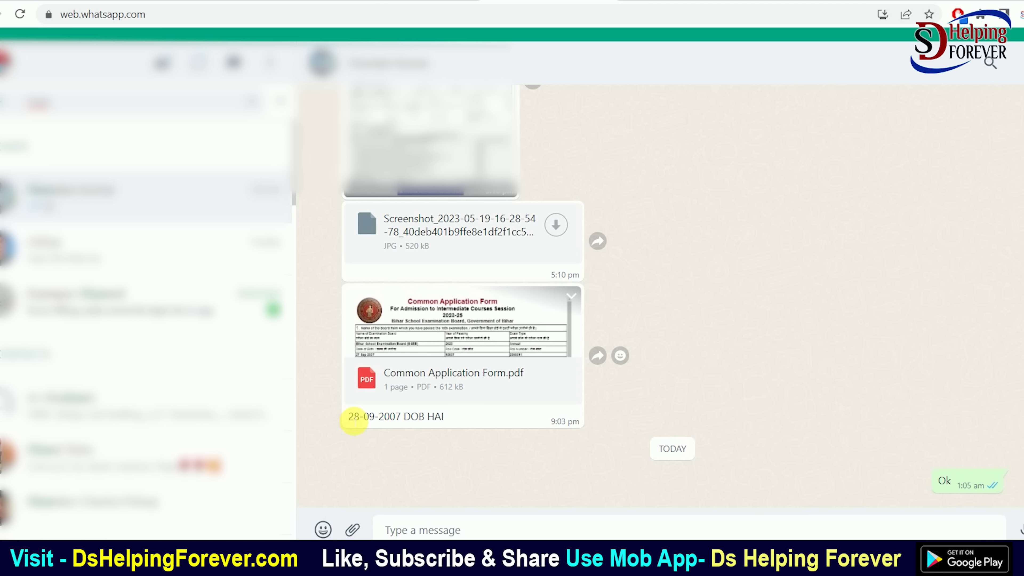
{"action": "left_click_drag", "start_coordinate": [353, 419], "coordinate": [410, 420]}
{"action": "left_click", "coordinate": [411, 420]}
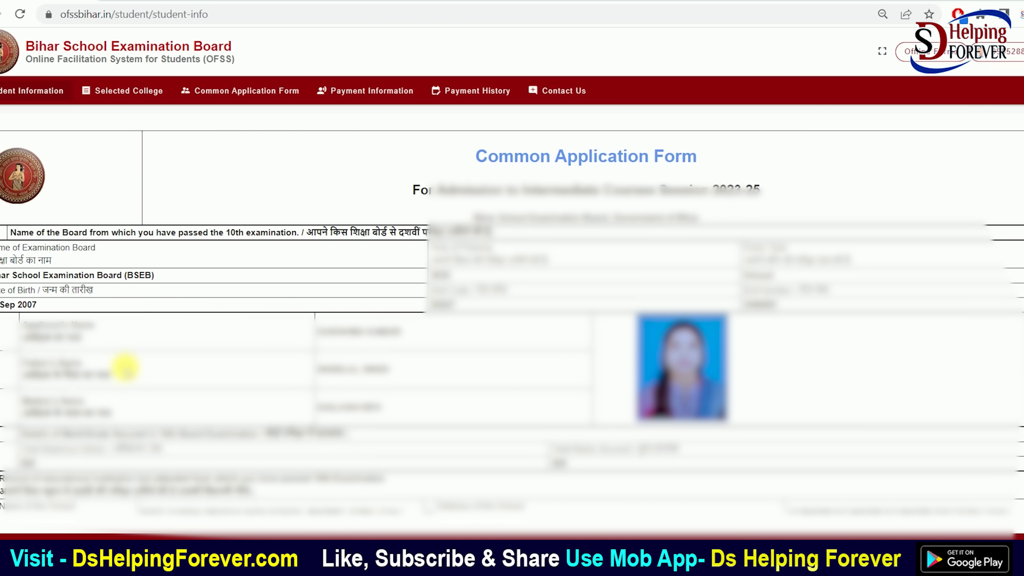
{"action": "left_click_drag", "start_coordinate": [3, 306], "coordinate": [39, 307]}
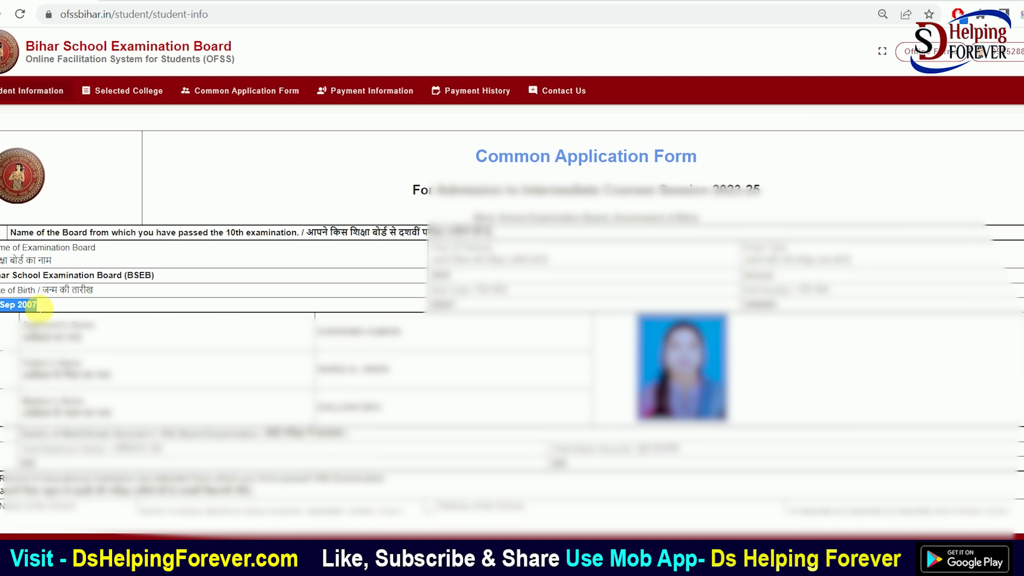
{"action": "left_click", "coordinate": [40, 308]}
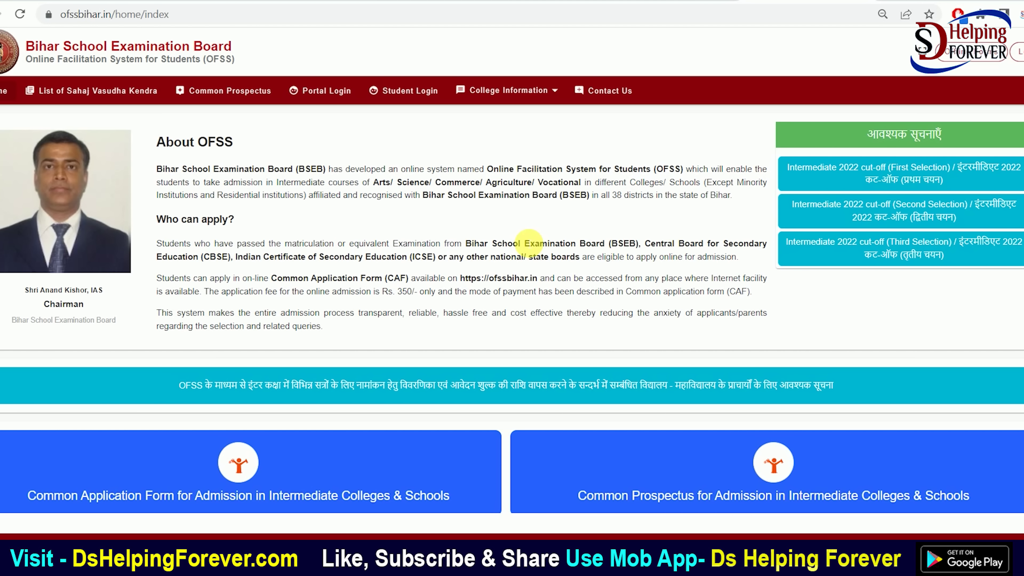
Open the OFSS form for a filled CAF with no OTP received and paste in the student's application number
{"action": "scroll", "coordinate": [526, 238], "scroll_direction": "down", "scroll_amount": 6}
{"action": "scroll", "coordinate": [446, 243], "scroll_direction": "up", "scroll_amount": 6}
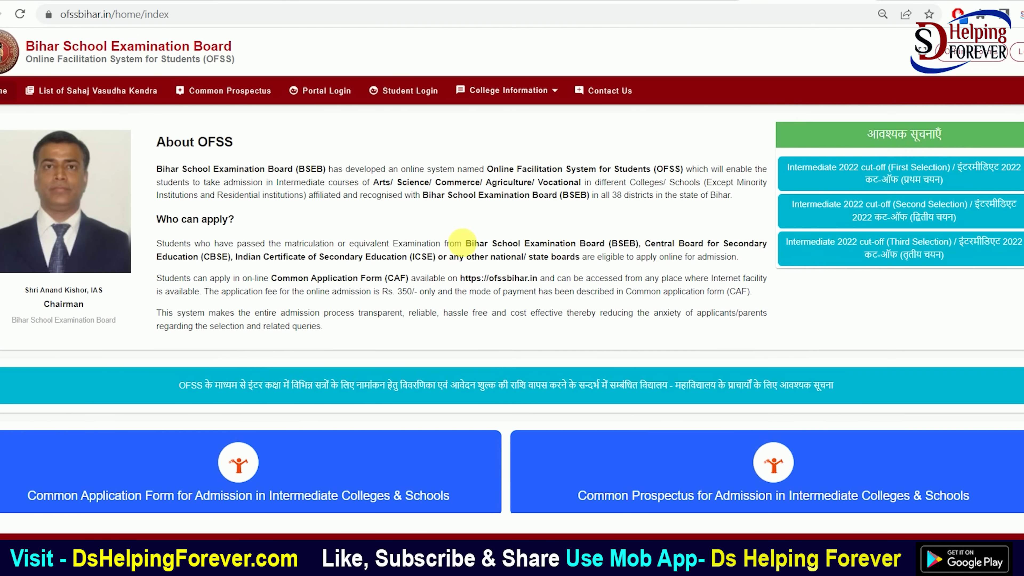
{"action": "scroll", "coordinate": [571, 263], "scroll_direction": "down", "scroll_amount": 1}
{"action": "scroll", "coordinate": [571, 262], "scroll_direction": "down", "scroll_amount": 5}
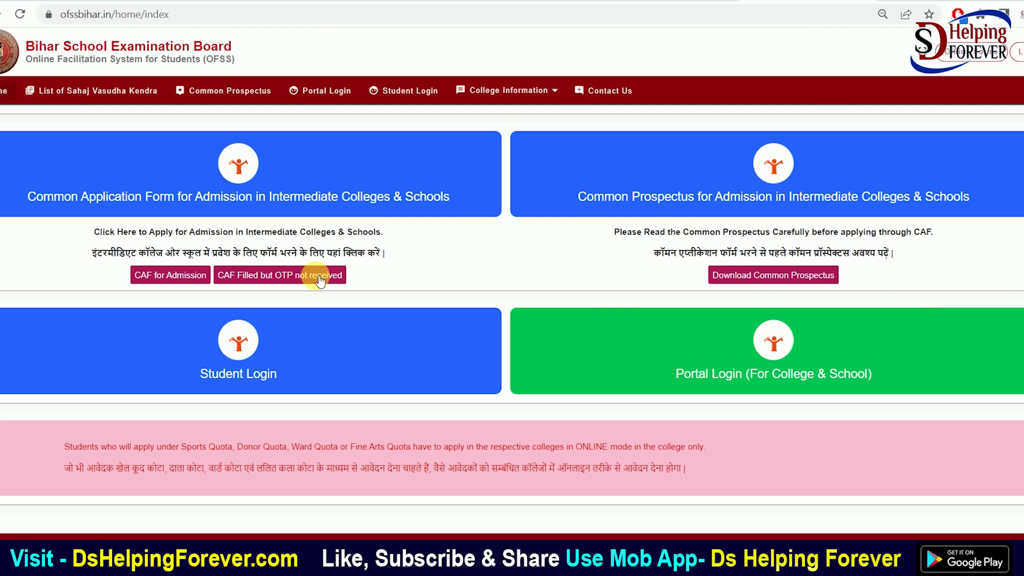
{"action": "left_click", "coordinate": [278, 275]}
{"action": "left_click", "coordinate": [446, 171]}
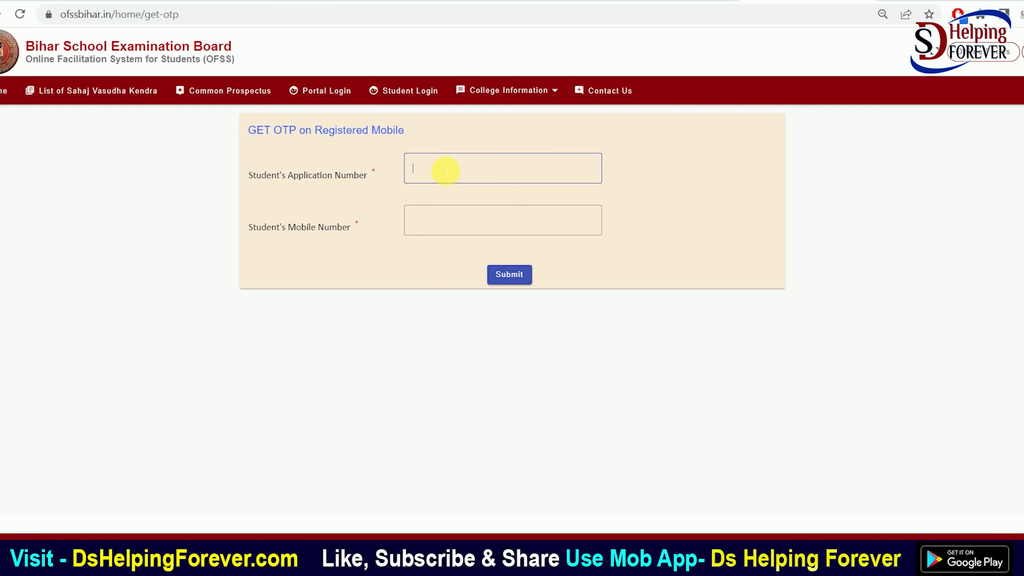
{"action": "key", "text": "ctrl+v"}
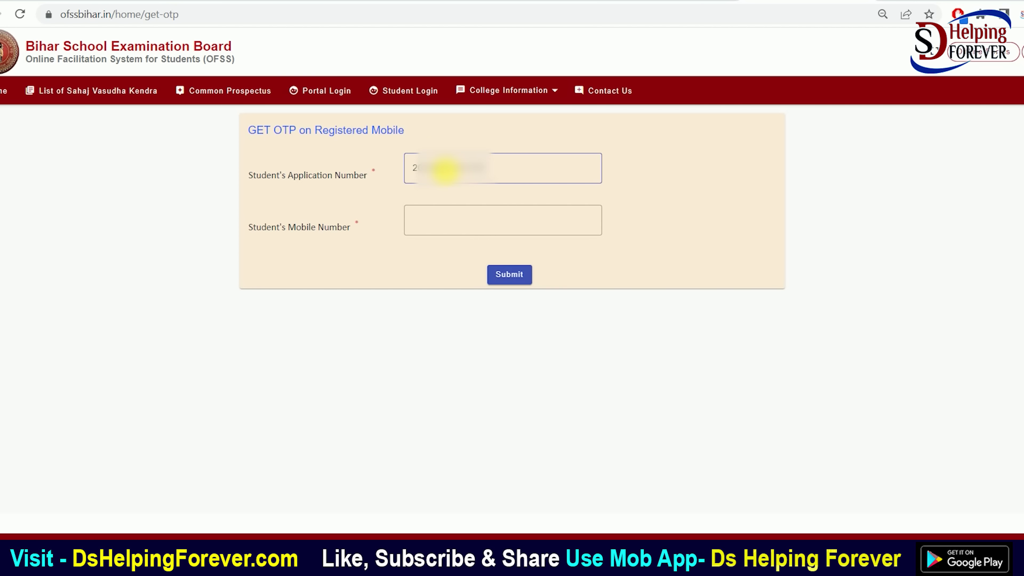
Edit the digits of the student's application number in the OTP request form
{"action": "left_click", "coordinate": [481, 193]}
{"action": "left_click_drag", "start_coordinate": [450, 198], "coordinate": [499, 197]}
{"action": "left_click", "coordinate": [499, 196]}
{"action": "type", "text": "2"}
{"action": "left_click_drag", "start_coordinate": [443, 171], "coordinate": [496, 167]}
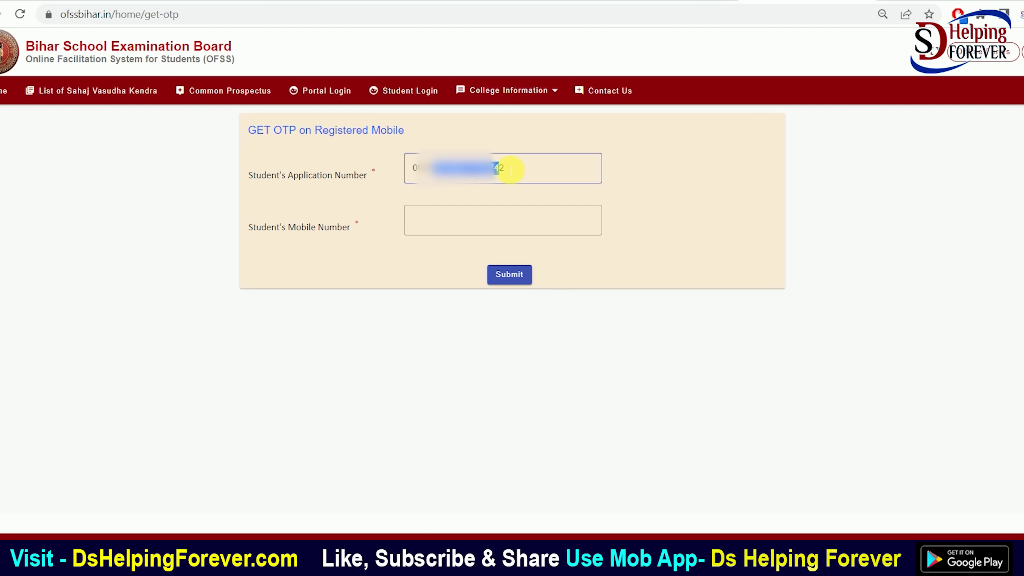
{"action": "left_click", "coordinate": [459, 173]}
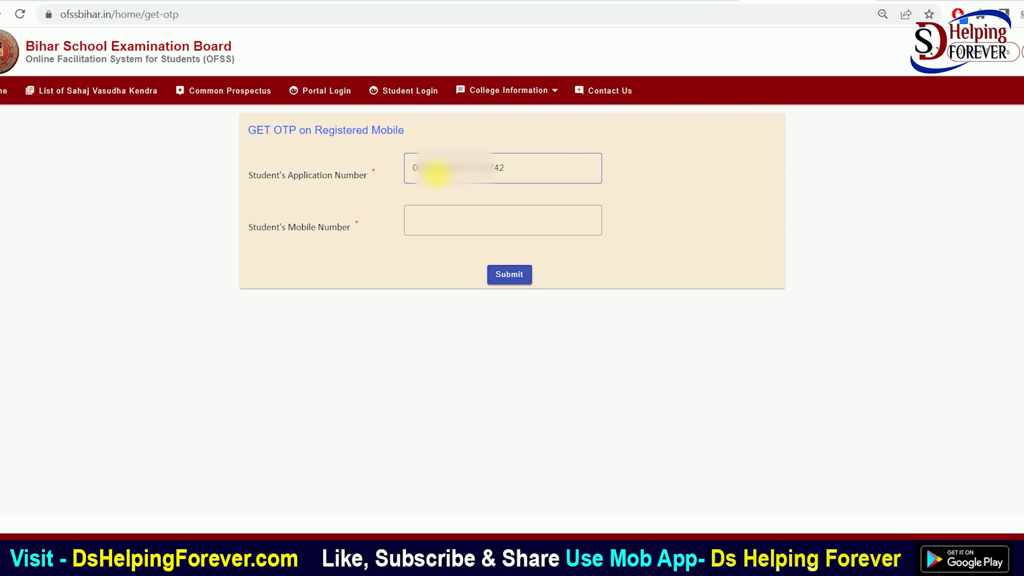